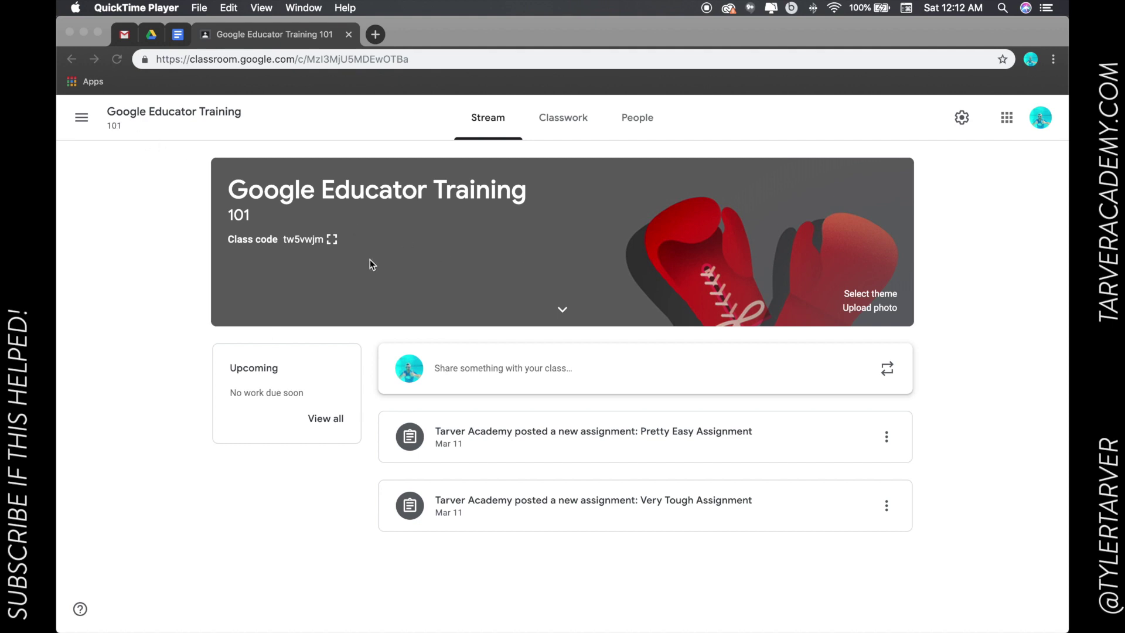
# Step: Start a new assignment from the Classwork tab via Create > Assignment
pyautogui.click(563, 119)
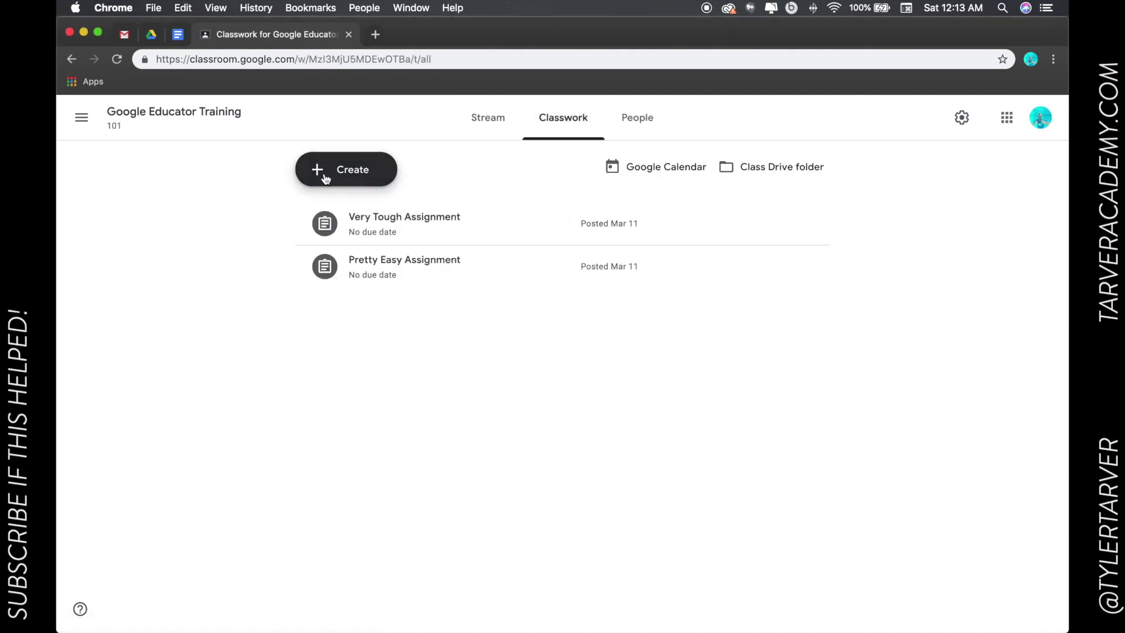
pyautogui.click(341, 171)
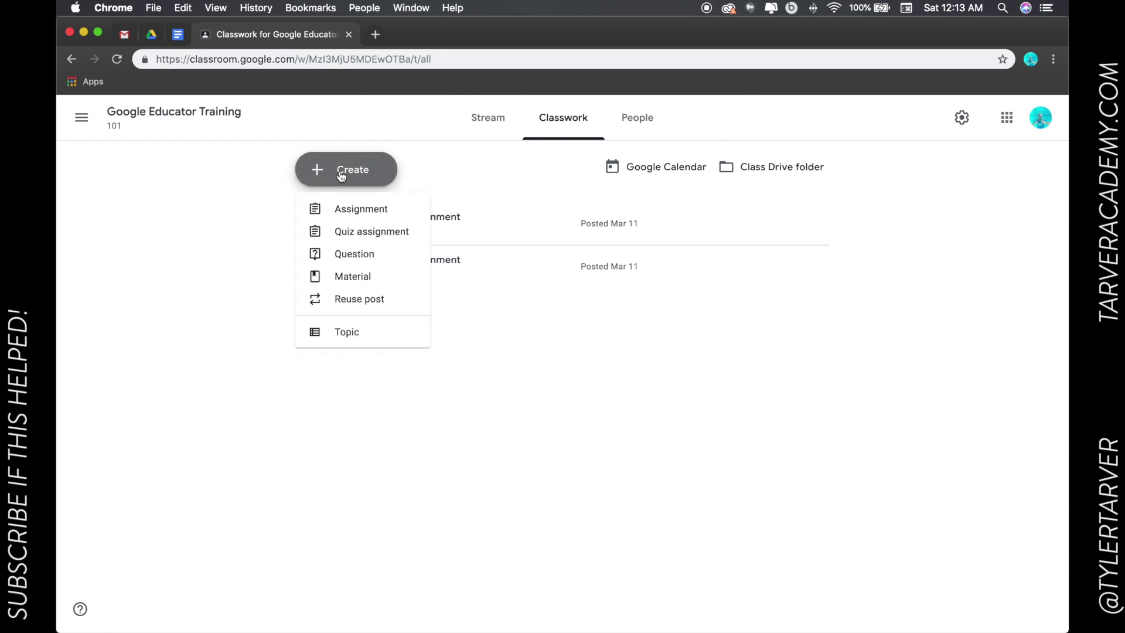
pyautogui.click(348, 217)
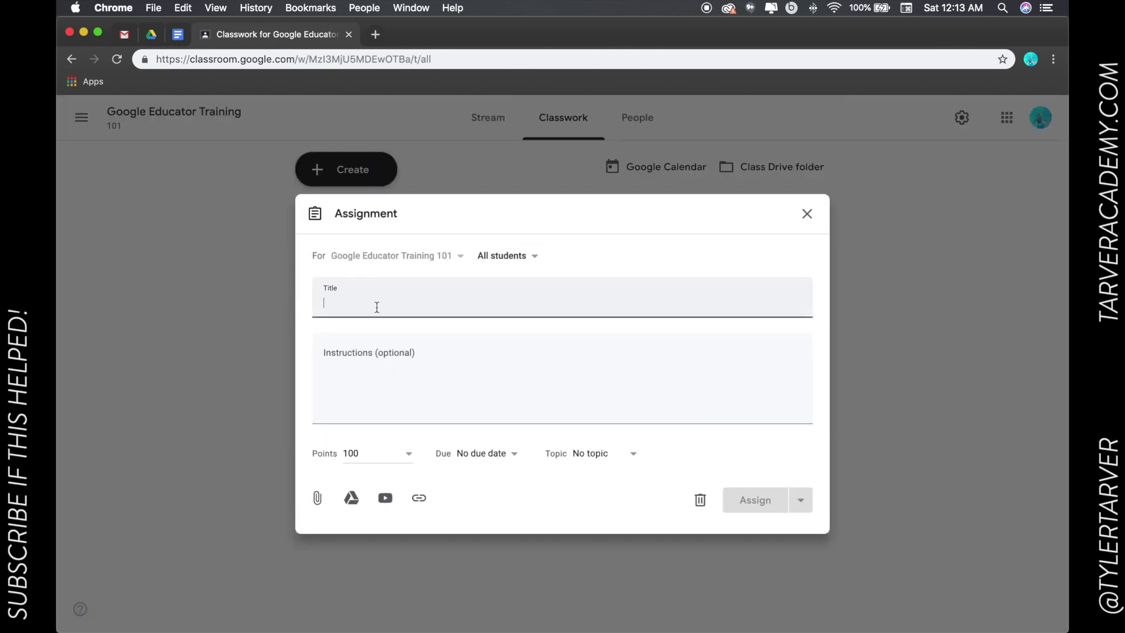
pyautogui.write('Ch')
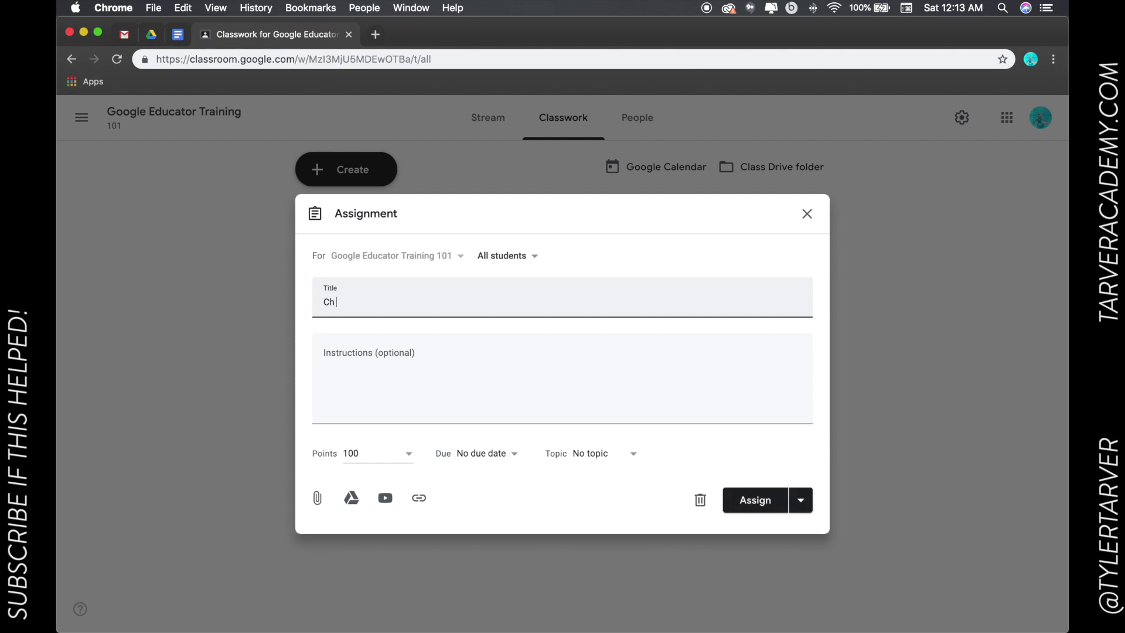
pyautogui.write(' 8 History Te')
pyautogui.write('st ')
pyautogui.write('- Middl')
pyautogui.write('e Ages')
# Step: Title it 'Ch 8 History Test - Middle Ages' with instructions 'Complete in full sentences.'
pyautogui.click(426, 386)
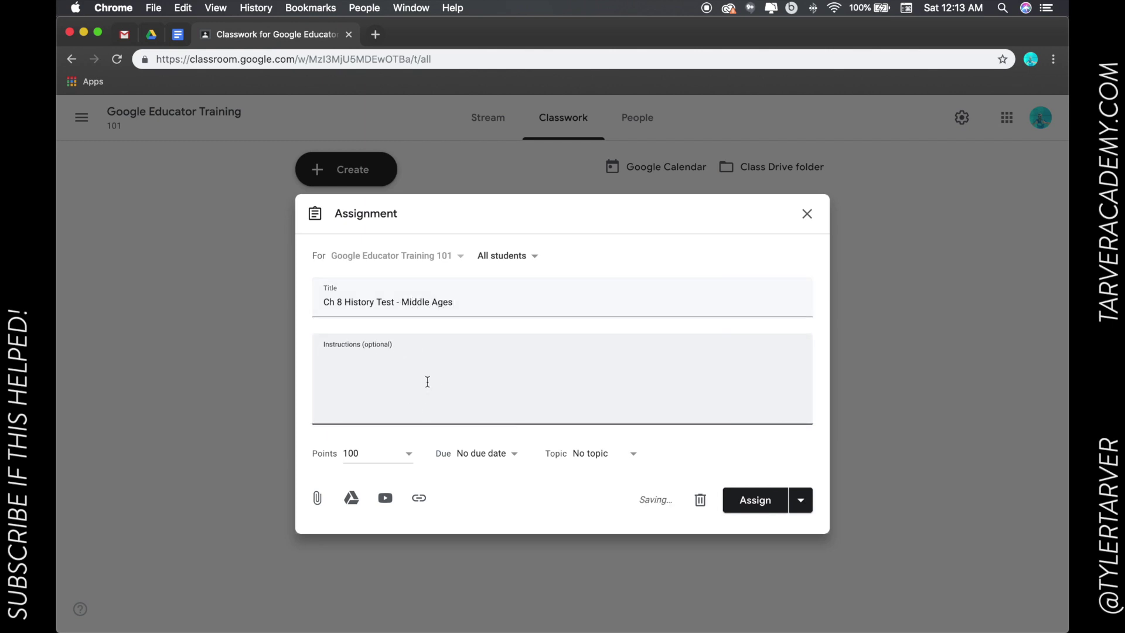
pyautogui.write('Compl')
pyautogui.press('BackSpace')
pyautogui.press('BackSpace')
pyautogui.write('plet')
pyautogui.write('e in ful')
pyautogui.write('l sentences.')
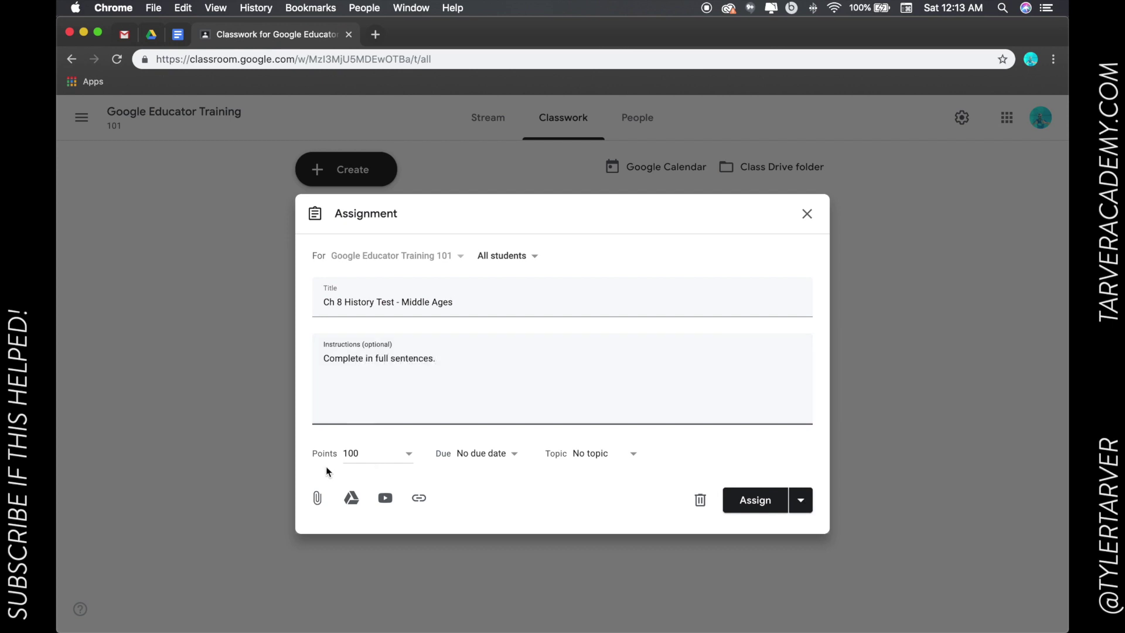
pyautogui.click(409, 454)
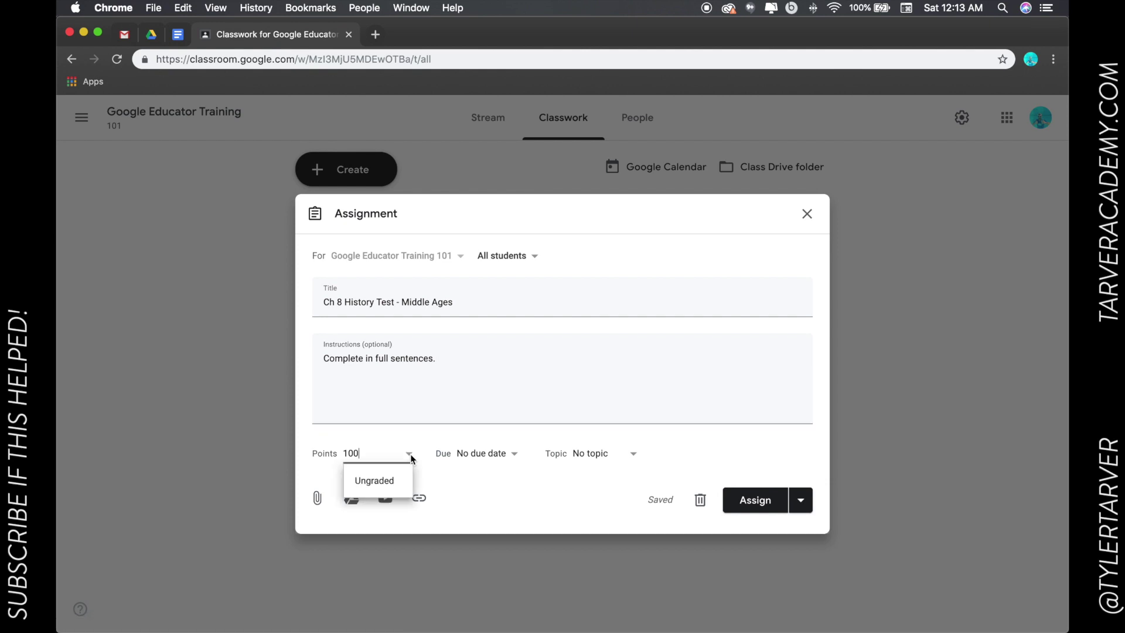
pyautogui.click(530, 495)
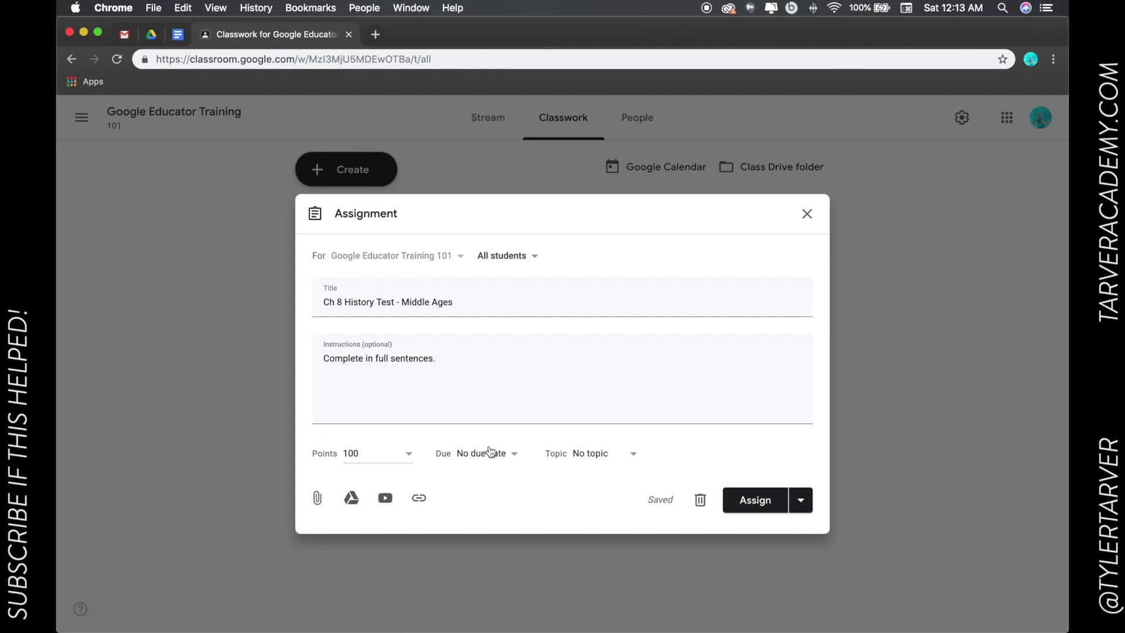
pyautogui.click(490, 454)
pyautogui.click(662, 456)
# Step: Attach the Chapter 8 - History Test - TEMPLATE Doc from Drive's Recent files
pyautogui.click(351, 498)
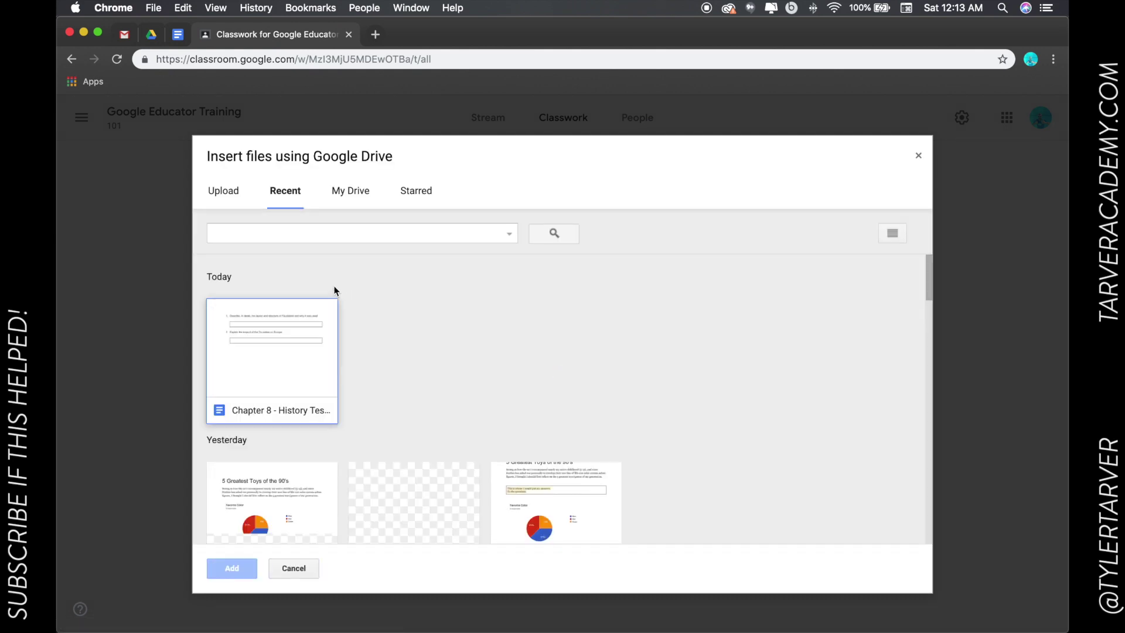
pyautogui.click(286, 346)
pyautogui.click(244, 565)
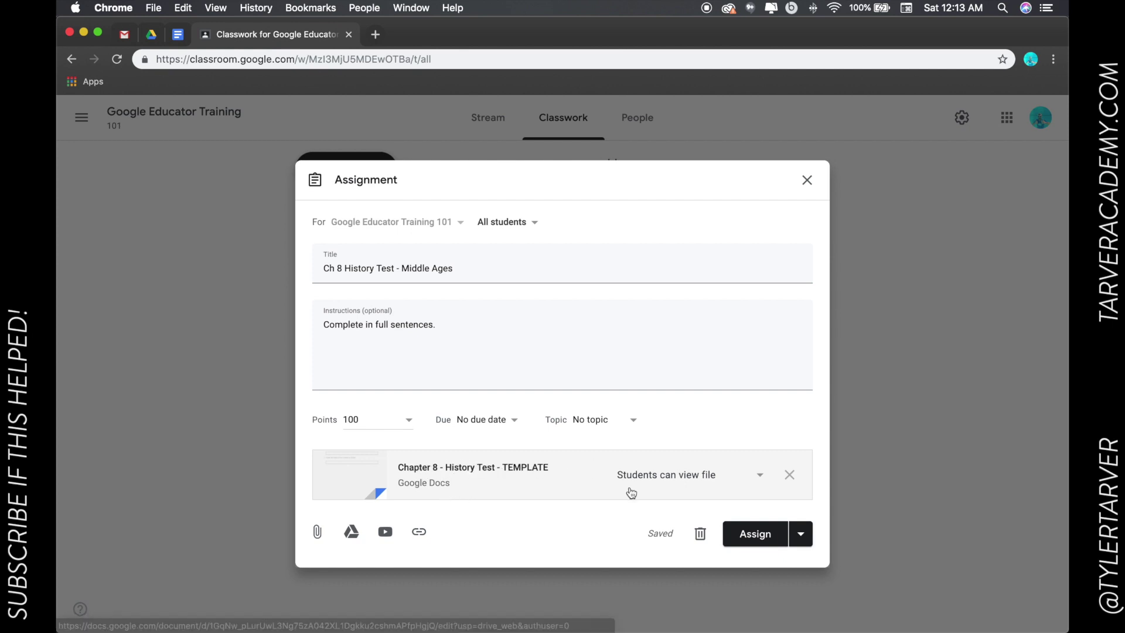
# Step: Change the attachment's student access from edit to 'Make a copy for each student'
pyautogui.click(704, 477)
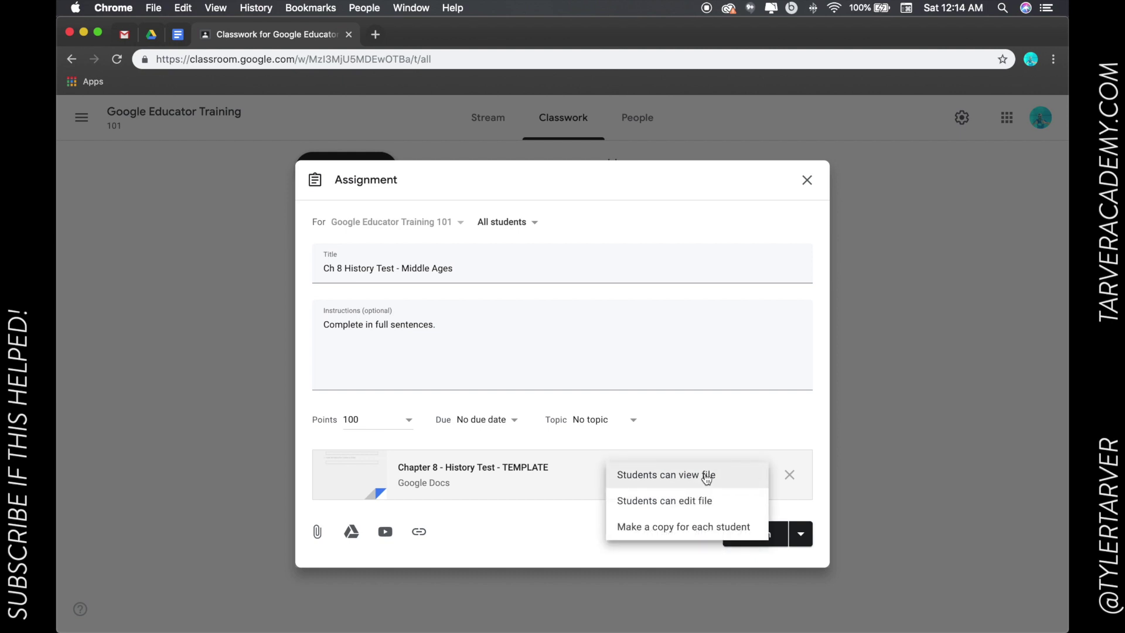
pyautogui.click(691, 503)
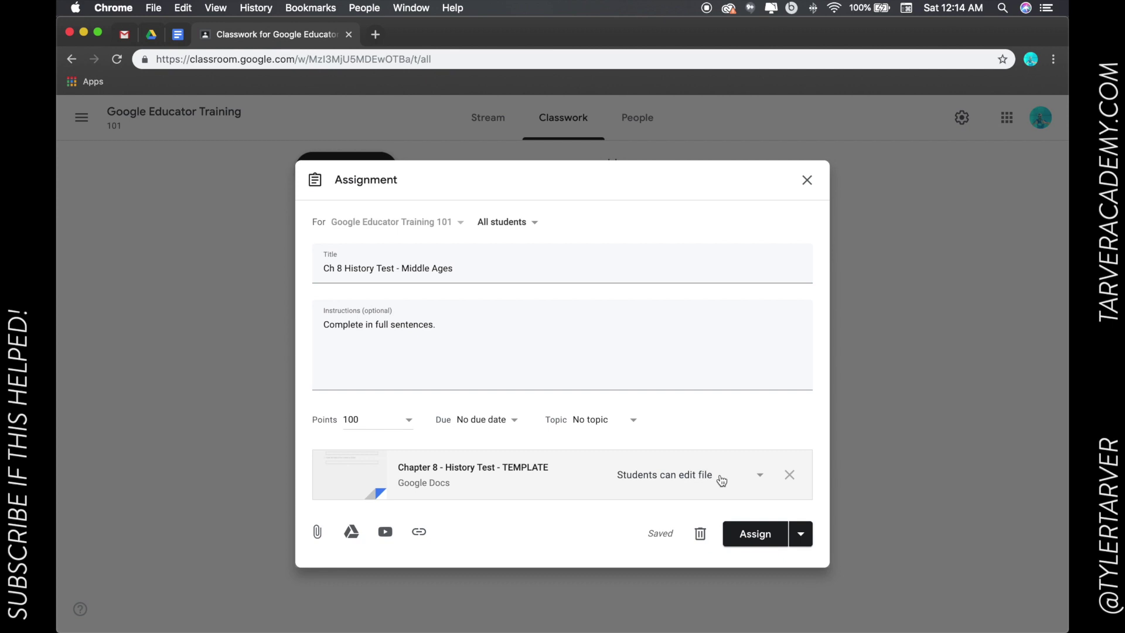
pyautogui.click(720, 480)
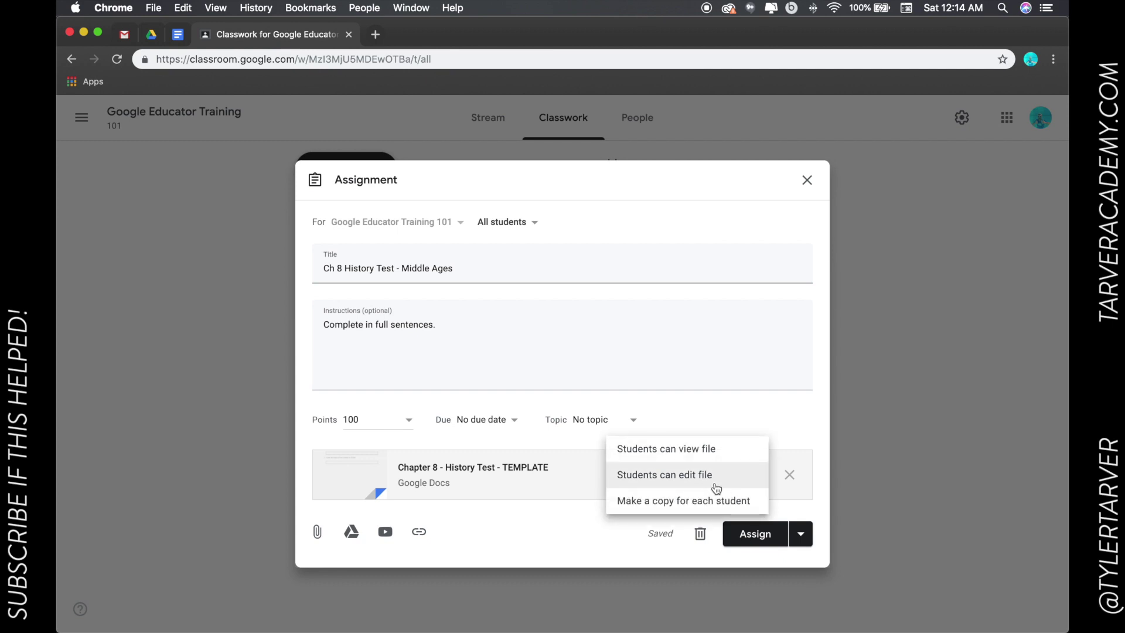
pyautogui.click(694, 503)
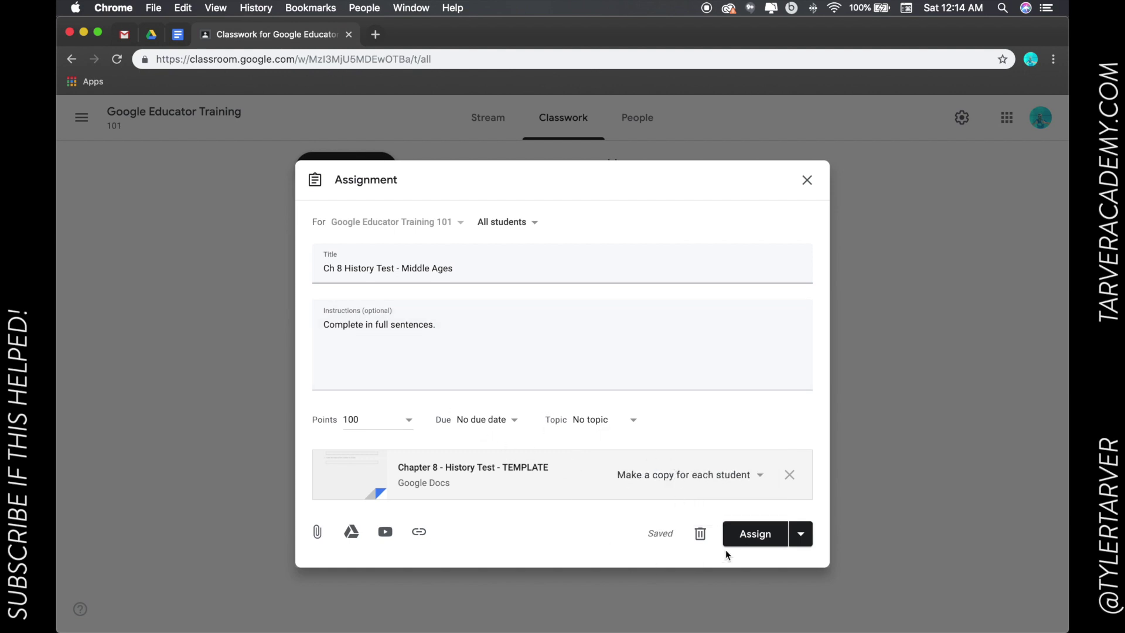
# Step: Post the assignment and expand the Very Tough and Pretty Easy assignment rows
pyautogui.click(748, 535)
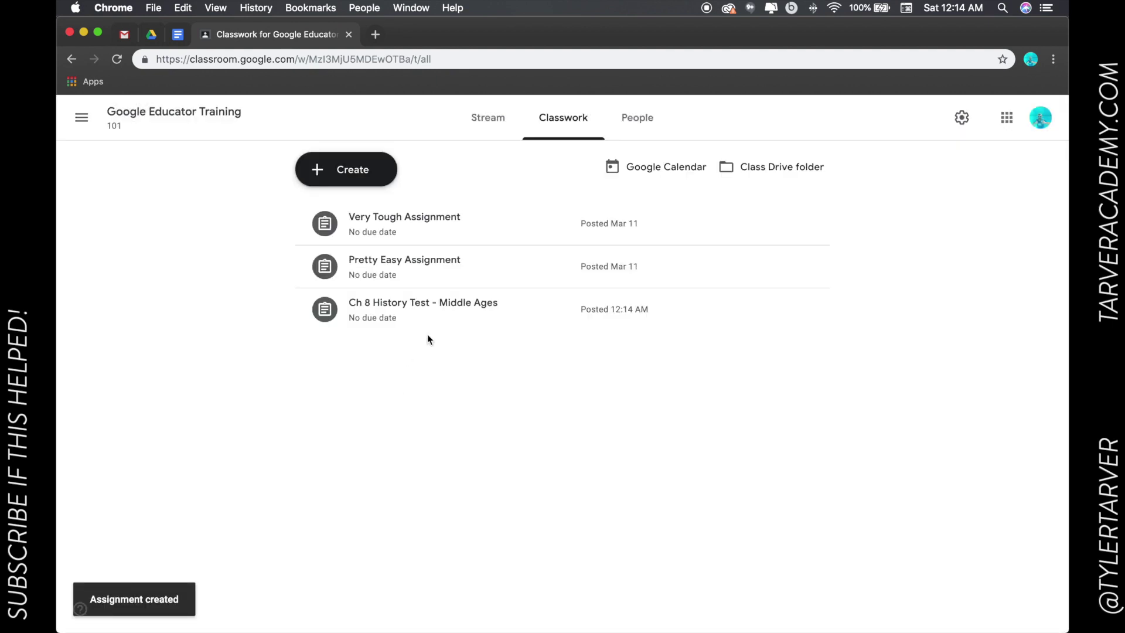
pyautogui.click(502, 230)
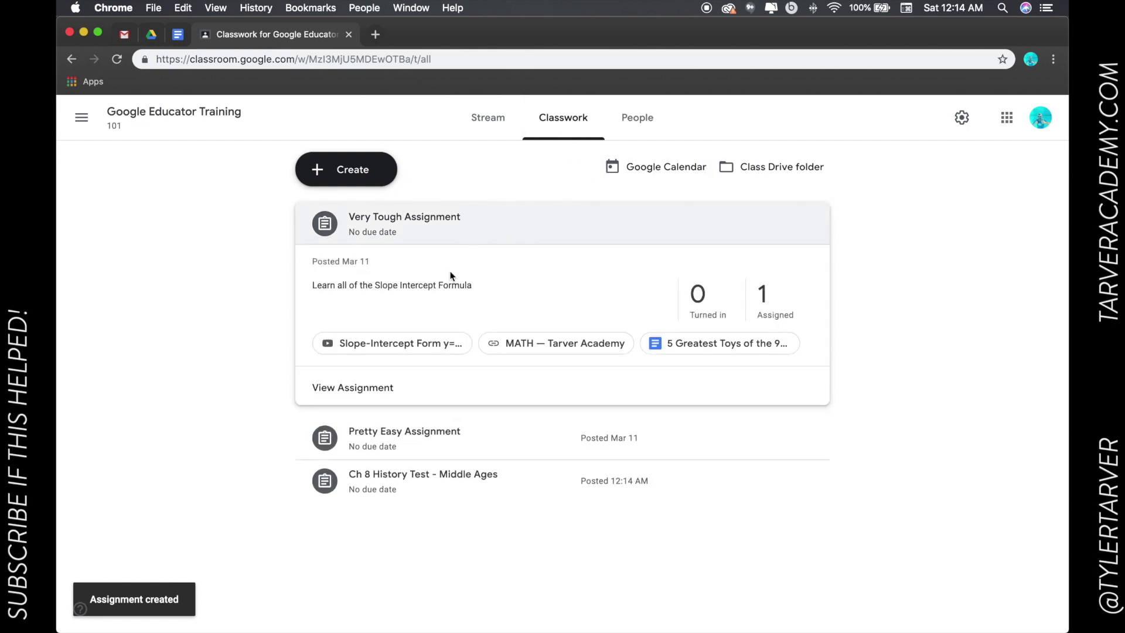
pyautogui.click(431, 434)
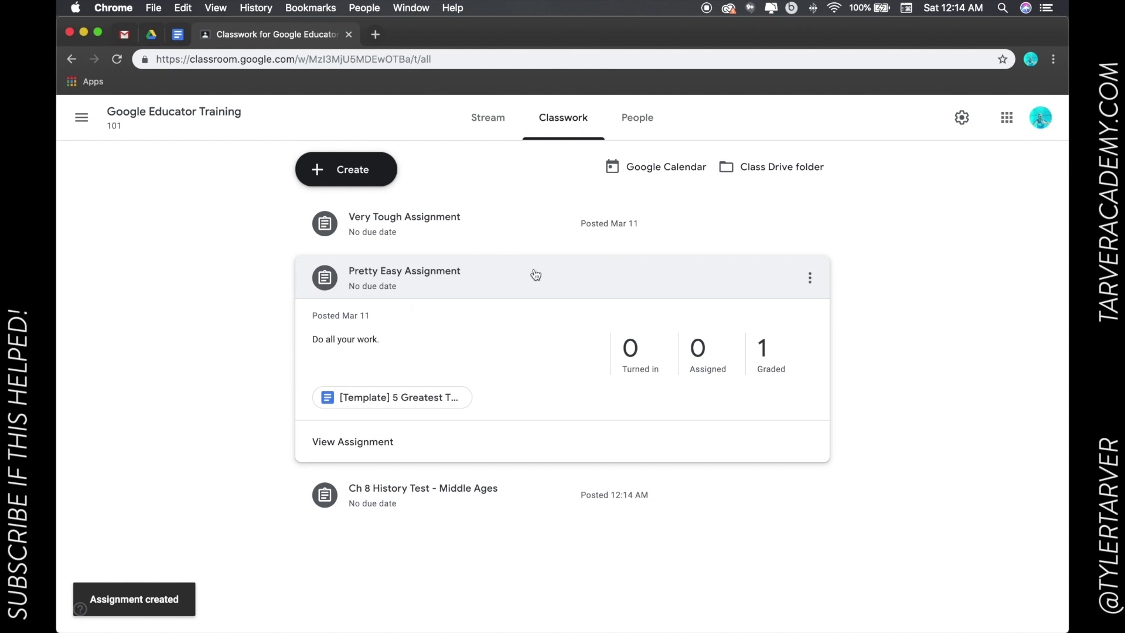
# Step: Open Very Tough Assignment's student work page via View Assignment
pyautogui.click(527, 236)
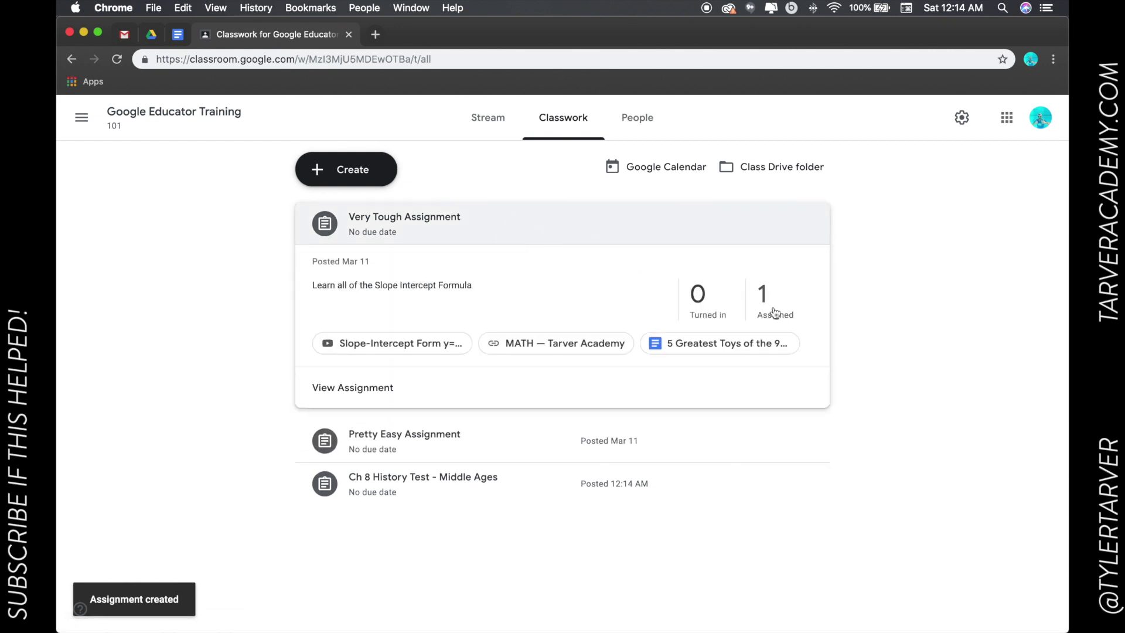
pyautogui.click(774, 311)
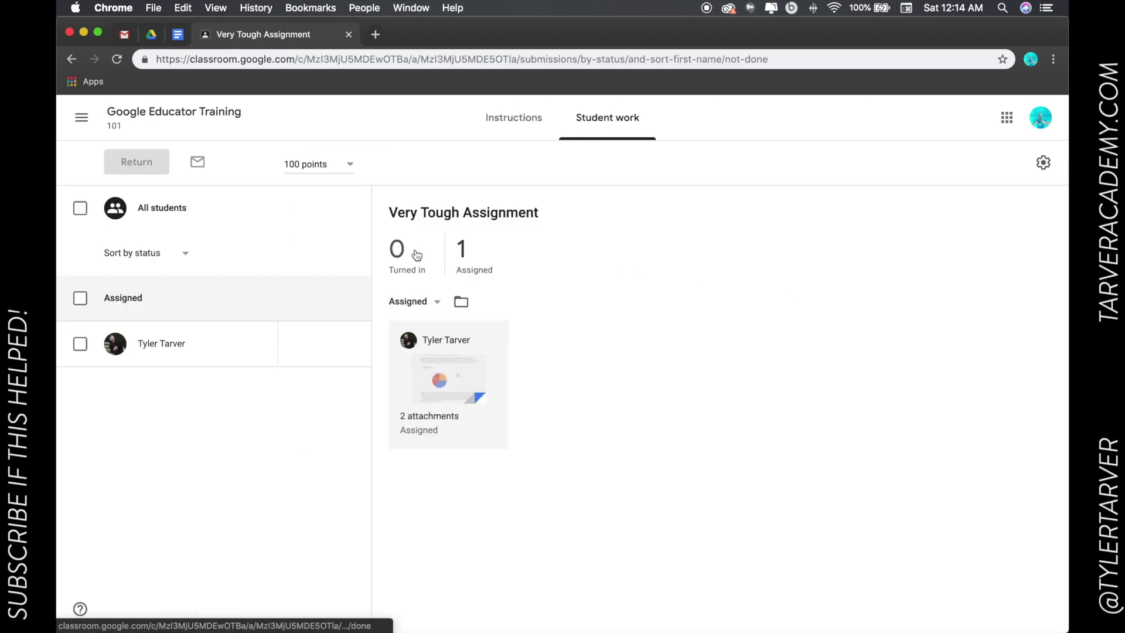
# Step: Open the assignment's Drive submissions folder and select the 5 Greatest Toys of the 90's Doc
pyautogui.click(462, 301)
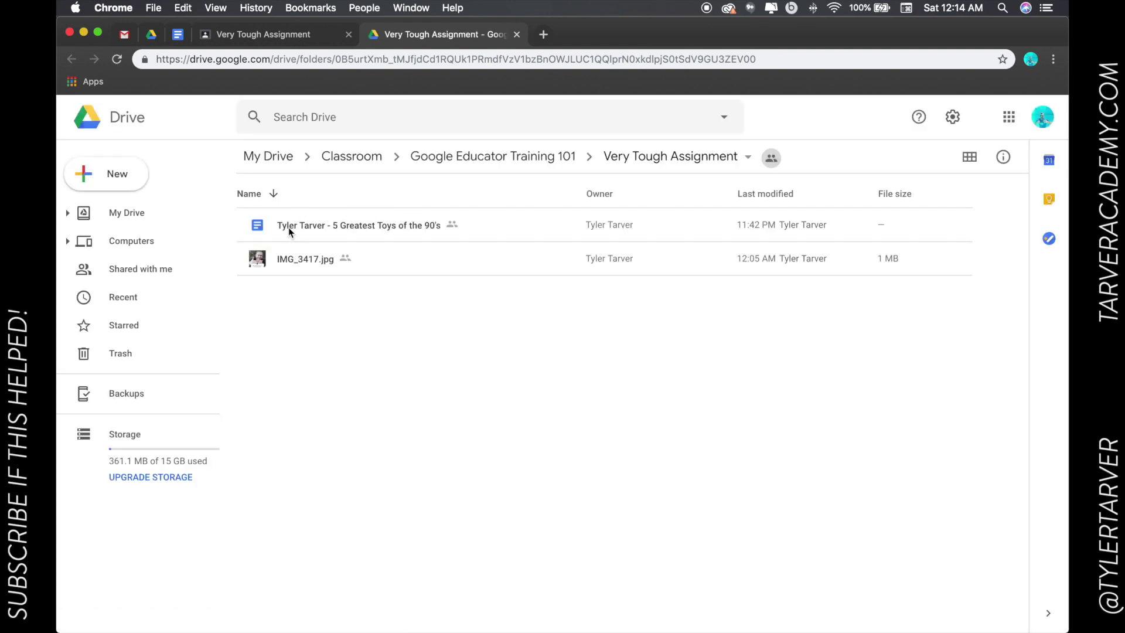
pyautogui.click(289, 227)
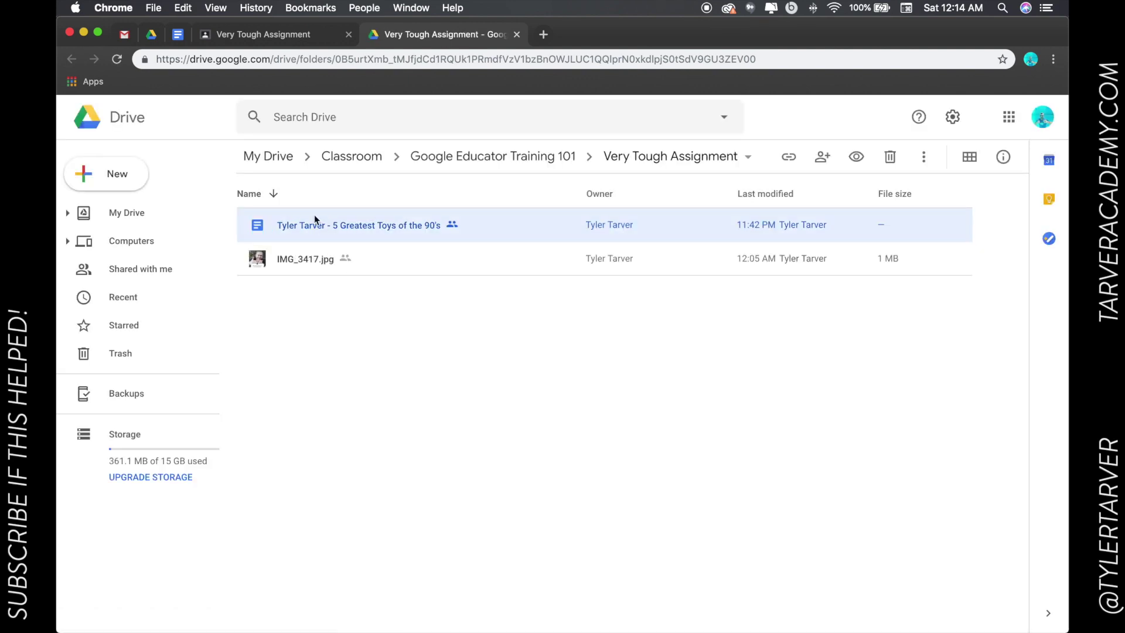